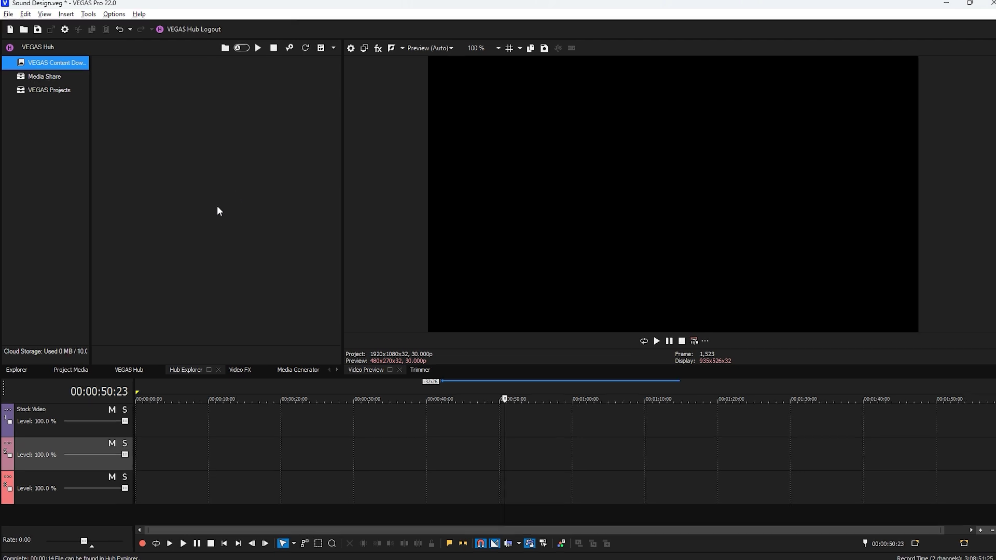
# - Search VEGAS Hub stock media for 'river' and download Reeds And Lake In Nature 4 as 1080p MP4
pyautogui.click(143, 380)
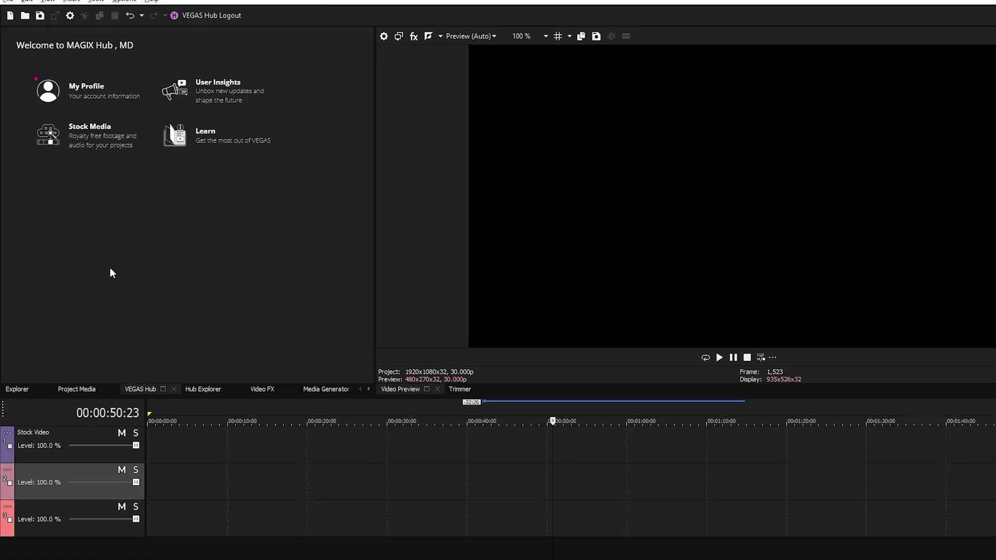
pyautogui.click(102, 160)
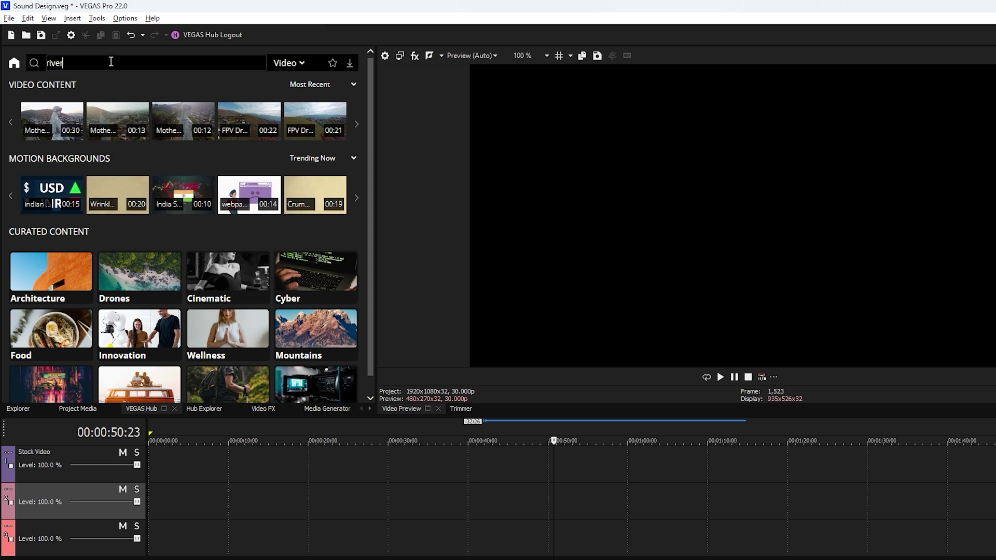
pyautogui.press('Return')
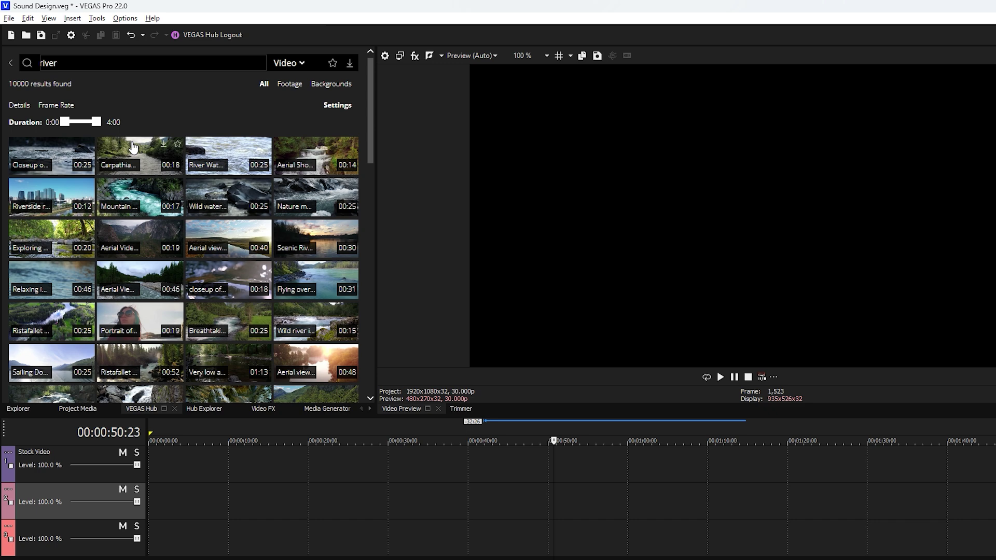
pyautogui.scroll(-3, 147, 206)
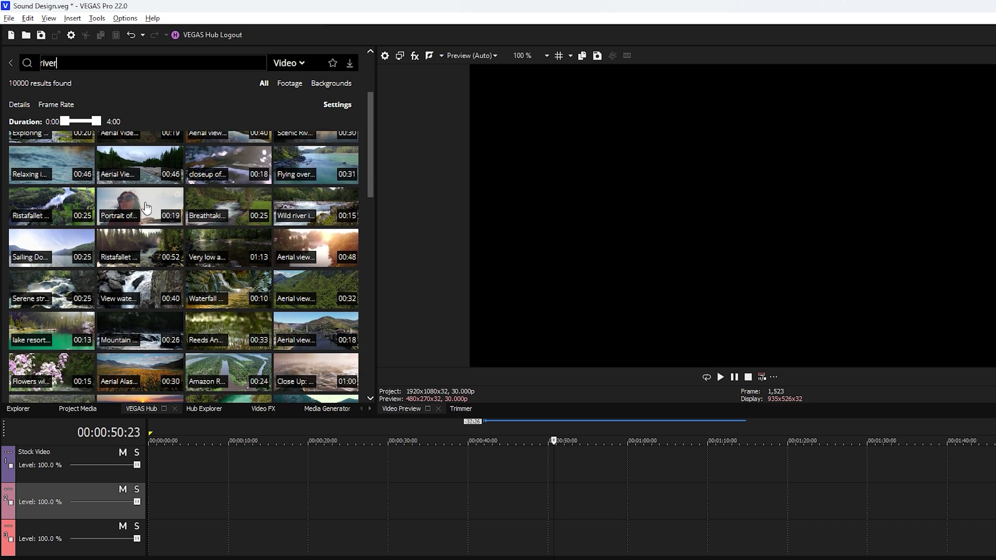
pyautogui.click(236, 331)
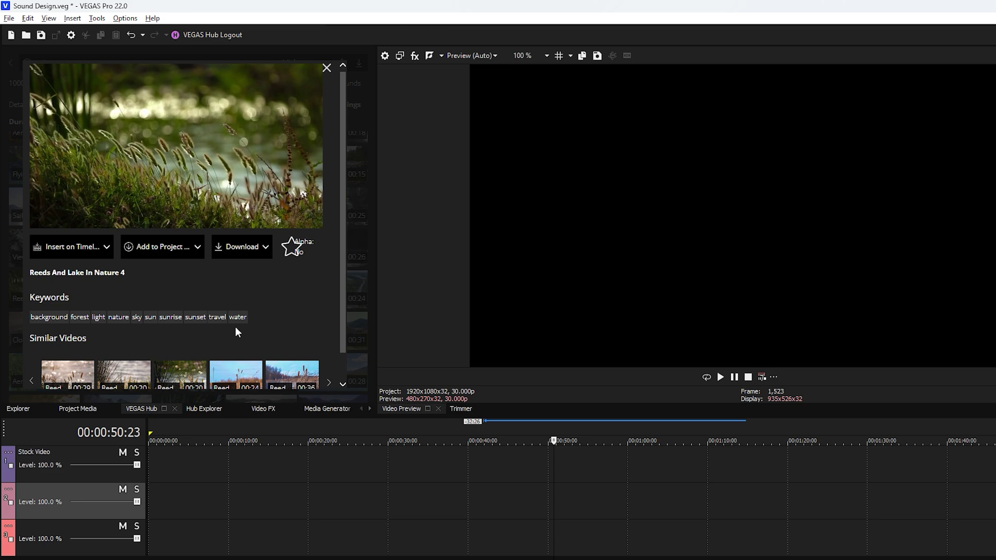
pyautogui.click(235, 247)
pyautogui.click(238, 295)
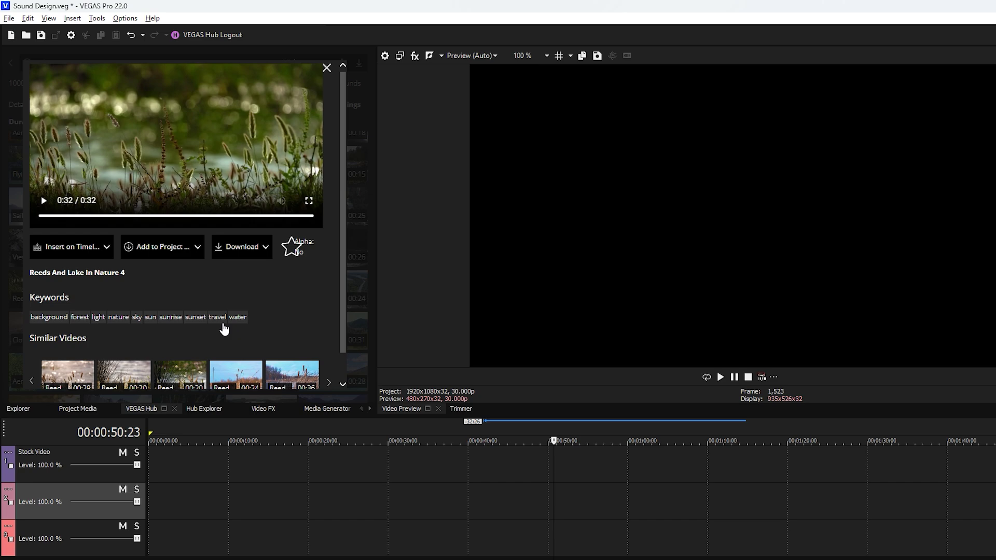
# - Drag the downloaded reeds clip from Hub Explorer onto track 2 at about 26 seconds
pyautogui.click(208, 409)
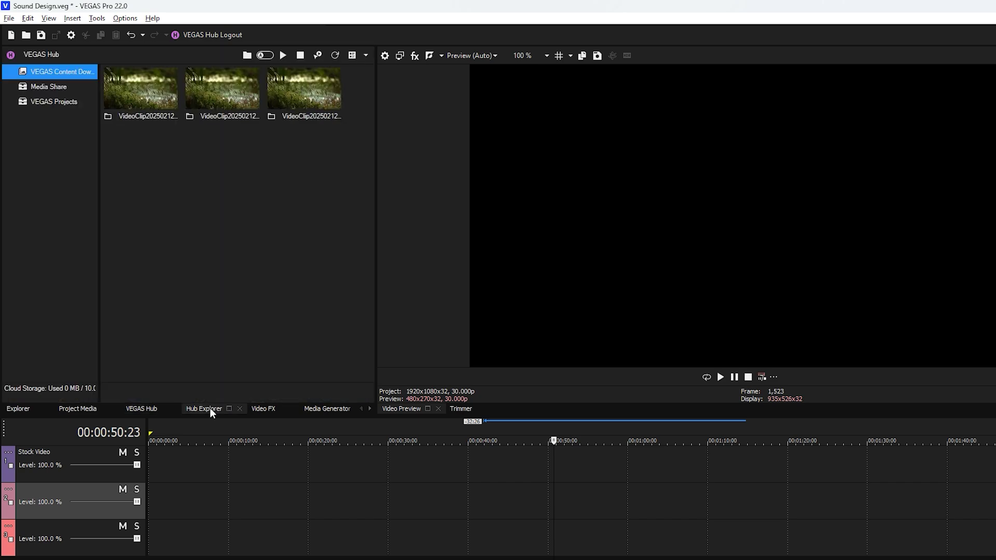
pyautogui.click(296, 95)
pyautogui.moveTo(296, 95); pyautogui.dragTo(357, 501)
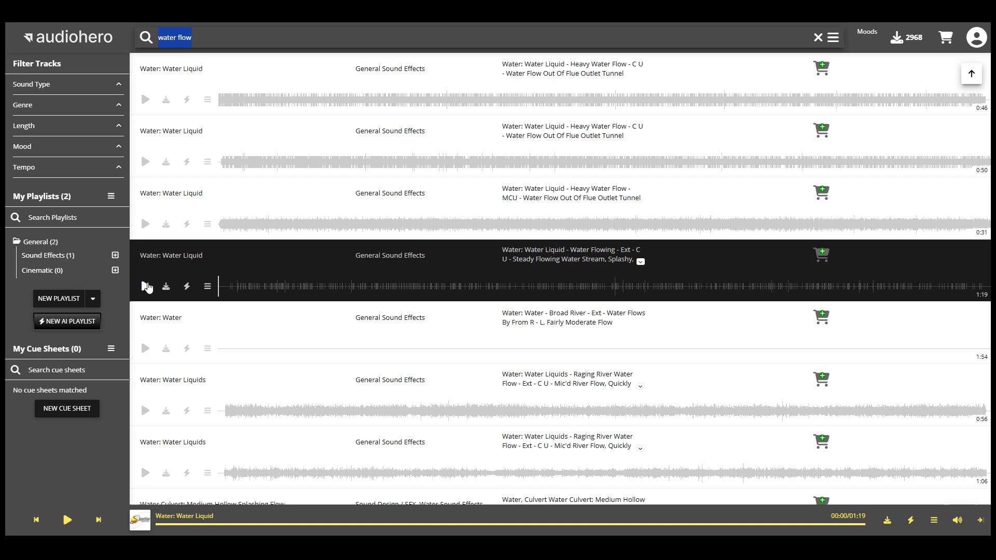
# - Preview the Water Flowing sound and download it as MP3, then search 'winds' and preview the first result
pyautogui.click(146, 286)
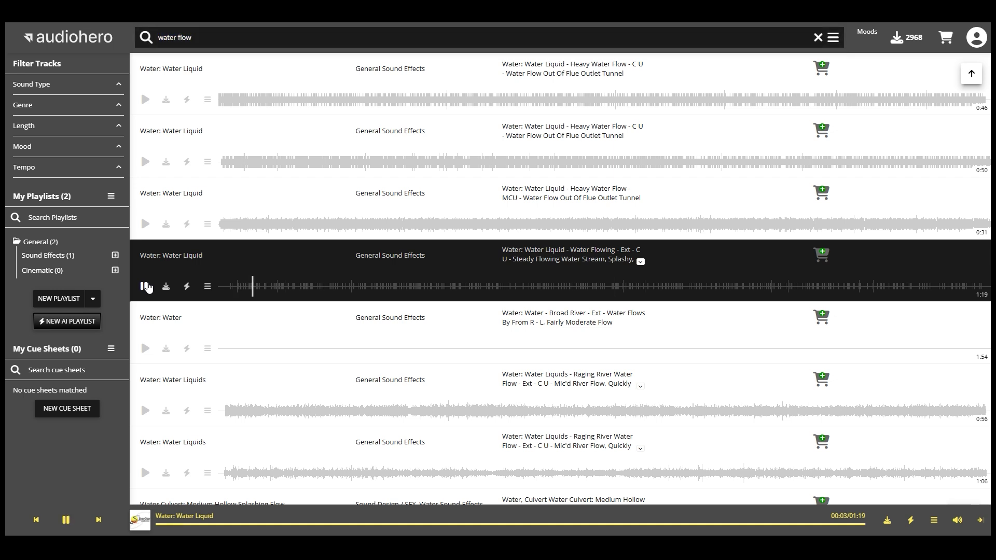
pyautogui.click(166, 286)
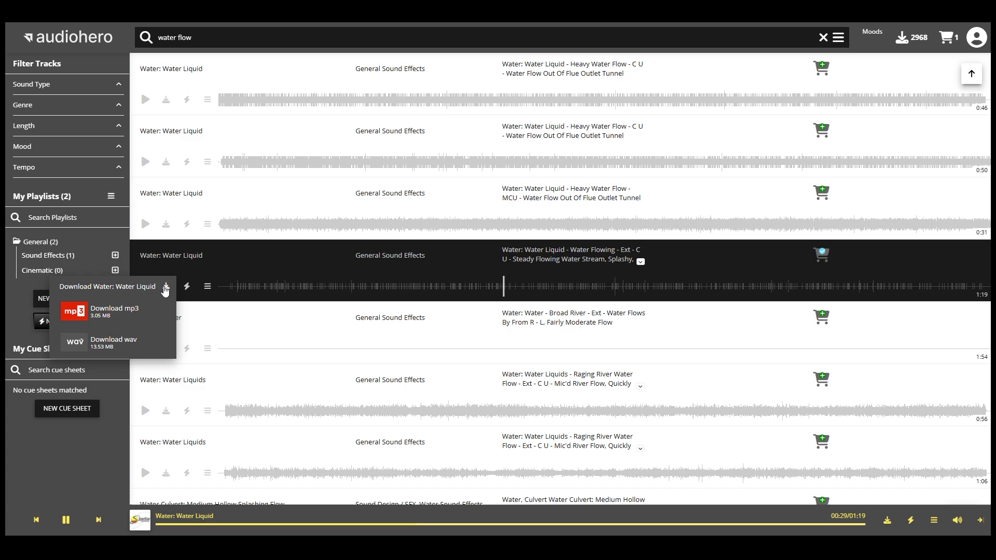
pyautogui.click(114, 310)
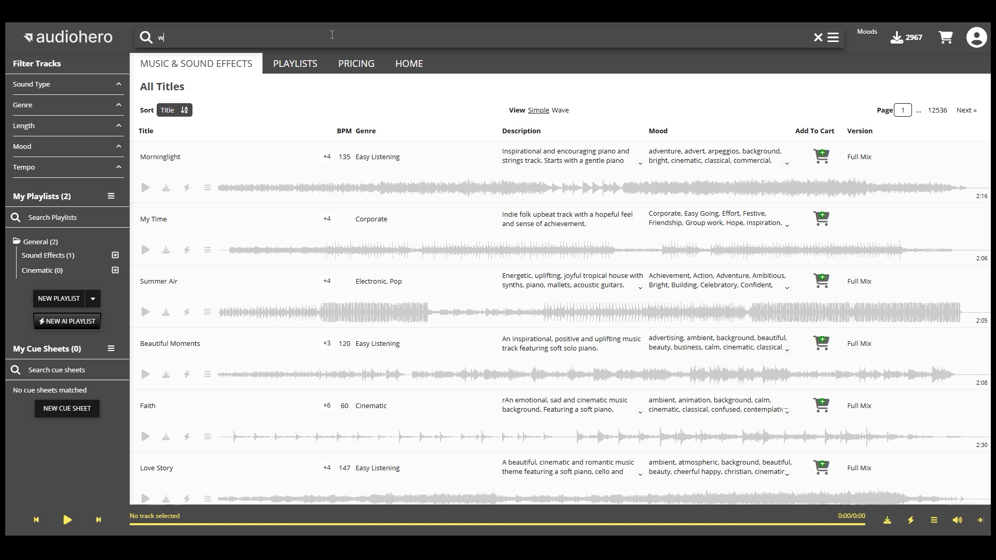
pyautogui.press('Return')
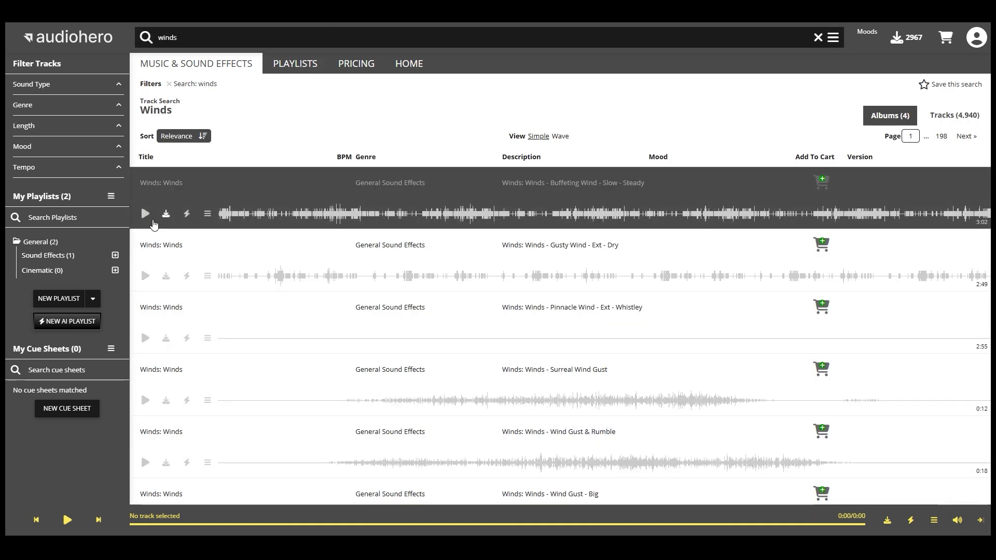
pyautogui.click(145, 214)
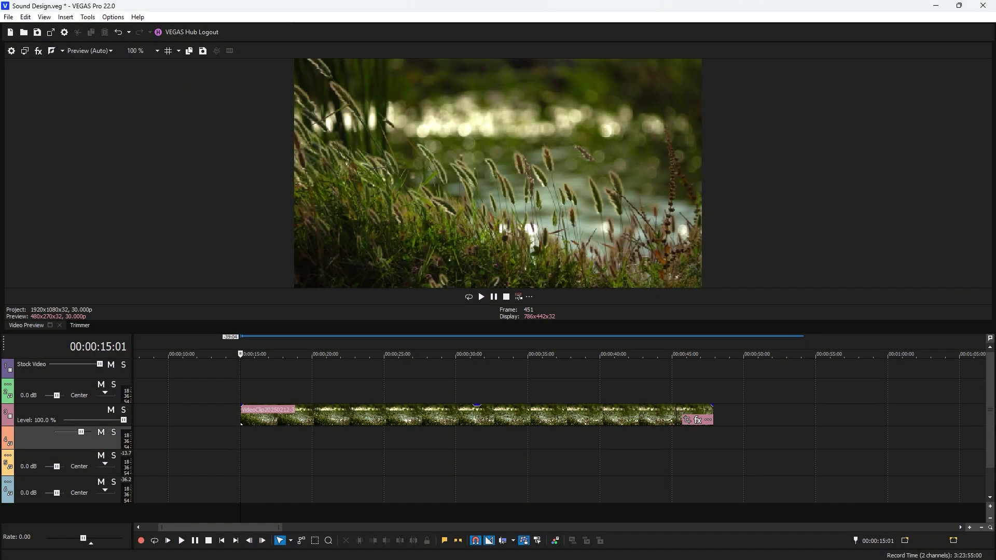
# - Add water and wind clips on tracks 4–5 and birds on track 6, trimming all to end with the video
pyautogui.hotkey('ctrl', 'z')
pyautogui.hotkey('ctrl', 'z')
pyautogui.moveTo(269, 465); pyautogui.dragTo(269, 490)
pyautogui.moveTo(803, 440); pyautogui.dragTo(721, 439)
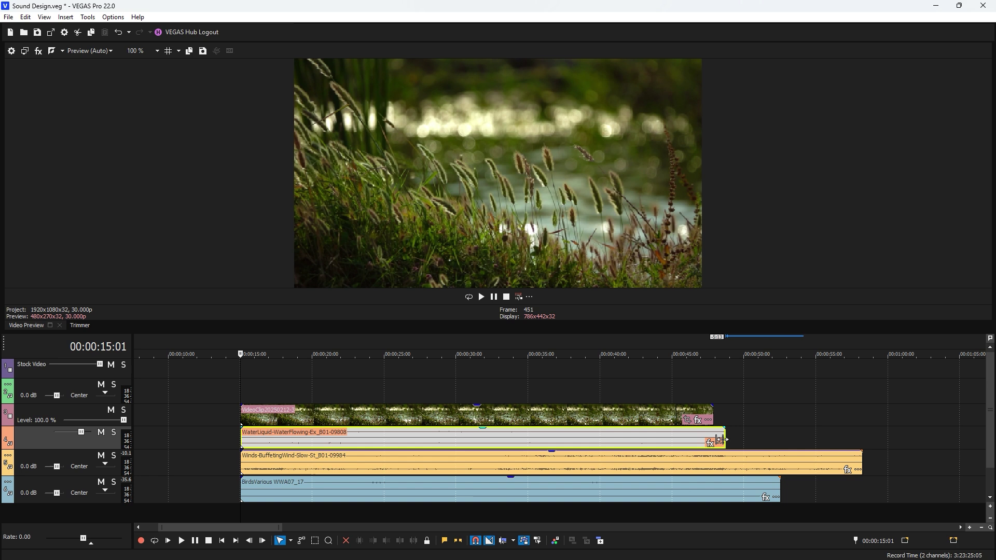
pyautogui.moveTo(860, 456); pyautogui.dragTo(725, 454)
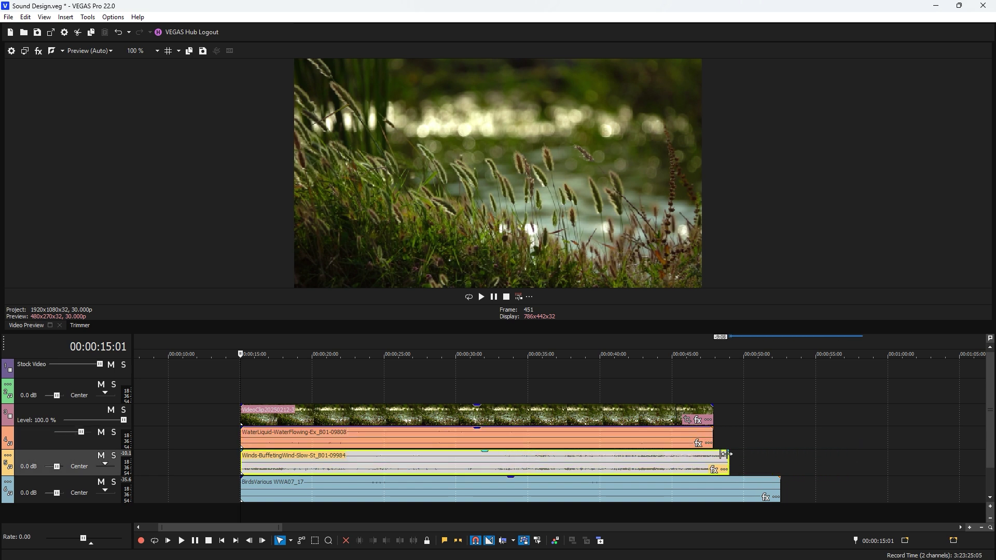
pyautogui.moveTo(776, 480); pyautogui.dragTo(716, 488)
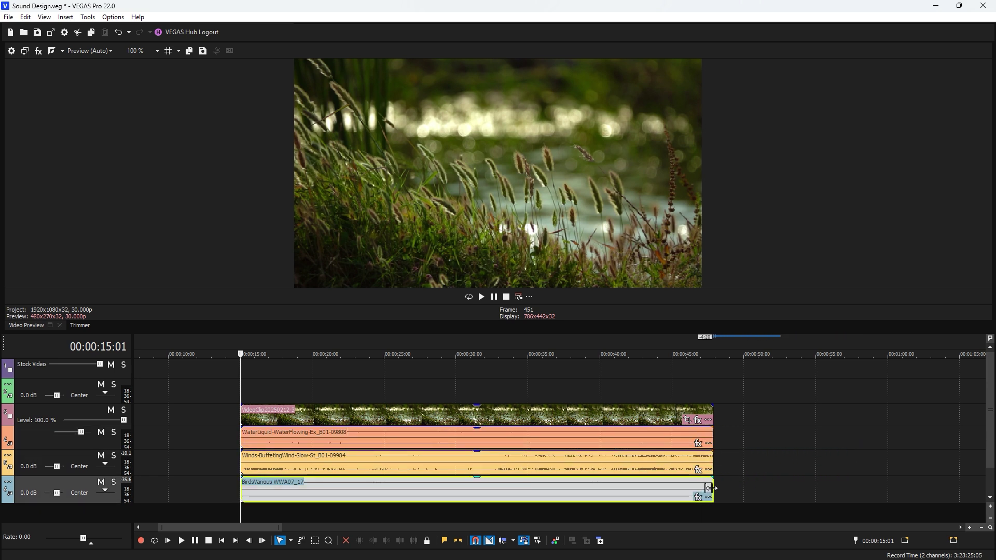
# - Lower the birds gain to -6.5 dB and the wind gain to -3.6 dB, then play the mix
pyautogui.moveTo(479, 480); pyautogui.dragTo(475, 493)
pyautogui.moveTo(477, 454)
pyautogui.mouseDown()
pyautogui.moveTo(477, 463)
pyautogui.moveTo(476, 440)
pyautogui.mouseUp()
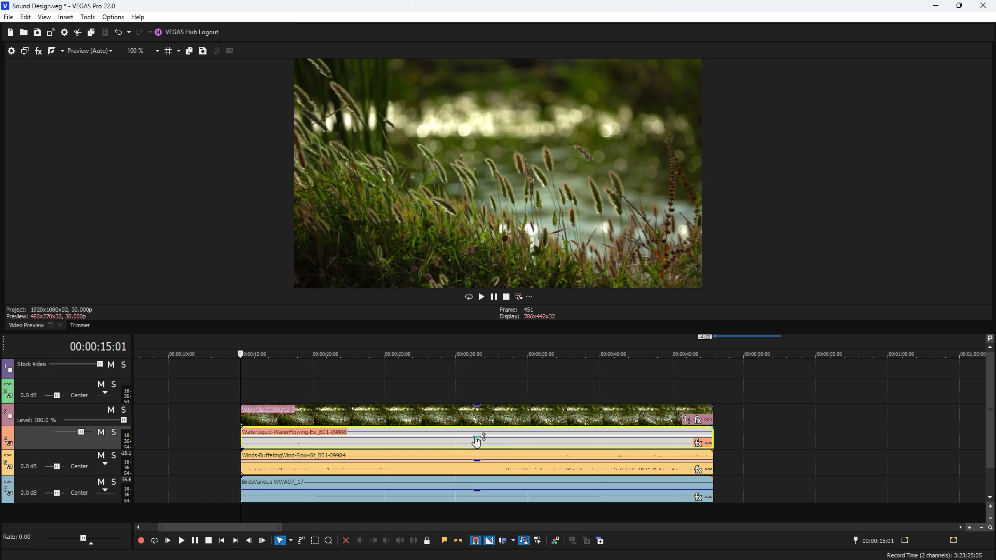
pyautogui.press('space')
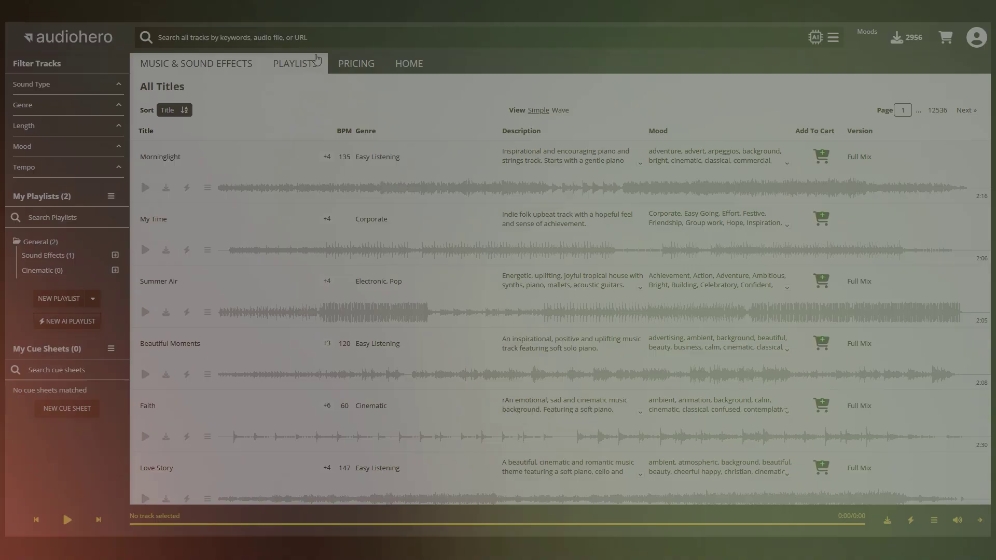
# - Search AudioHero for 'flag' flaps and preview the FlagFlapsFlagFlaps FS058202 sound
pyautogui.write('flag flaps')
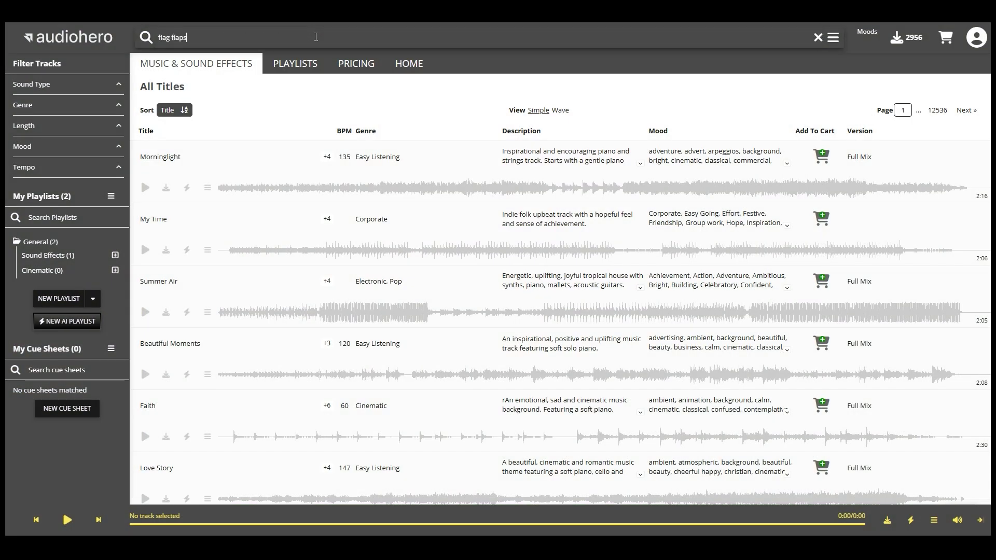
pyautogui.press('Return')
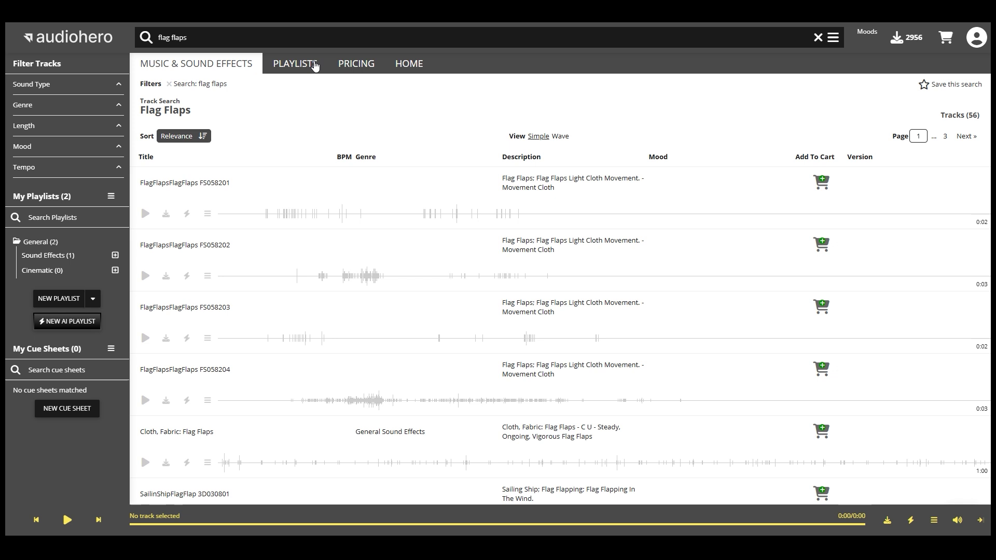
pyautogui.click(146, 276)
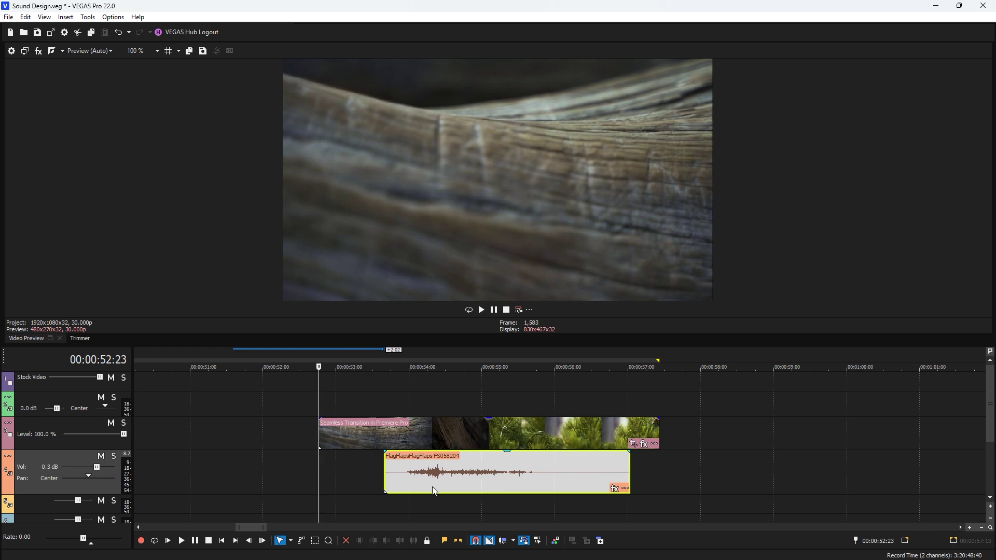
# - Audition the FlagFlaps event, nudge it slightly earlier, and give it a fade-in and a fade-out
pyautogui.press('space')
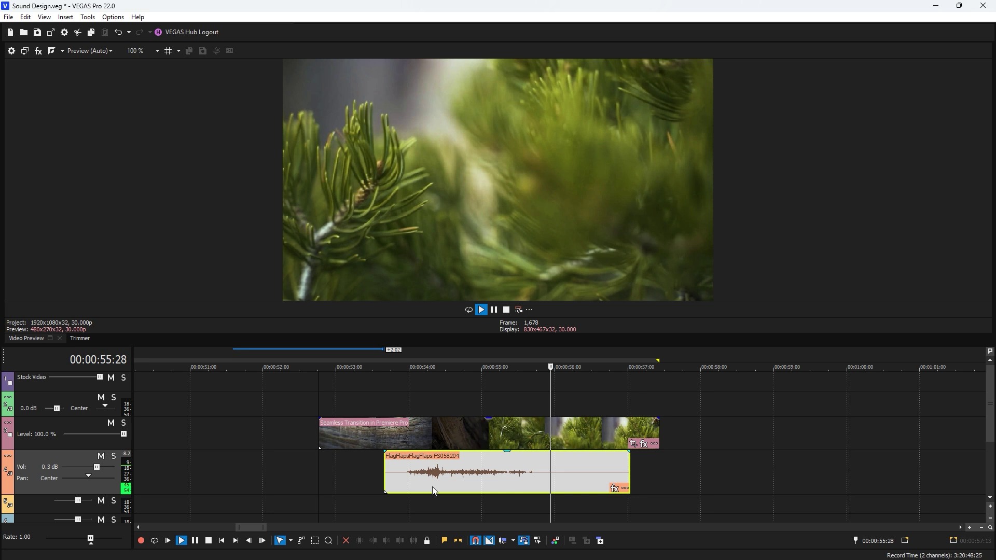
pyautogui.press('space')
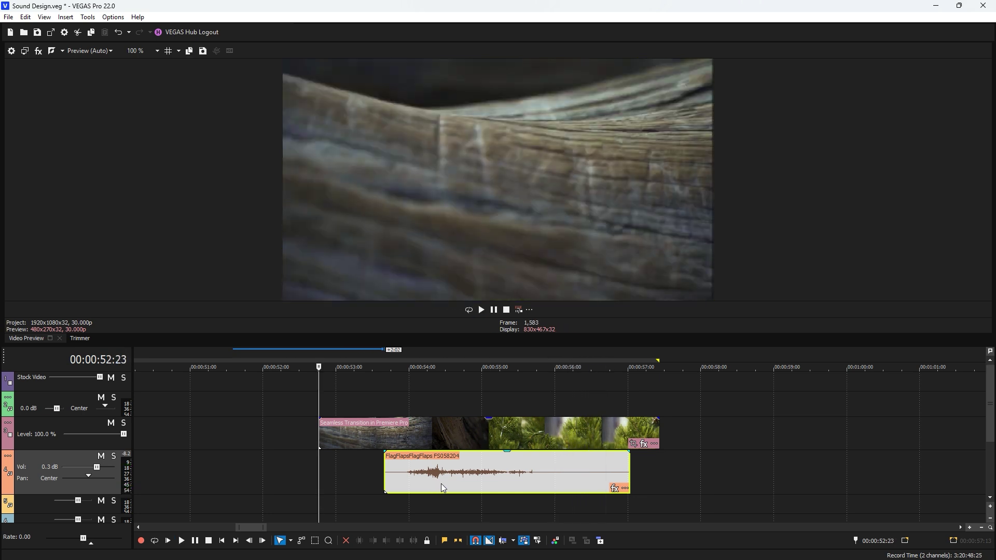
pyautogui.moveTo(441, 483); pyautogui.dragTo(428, 484)
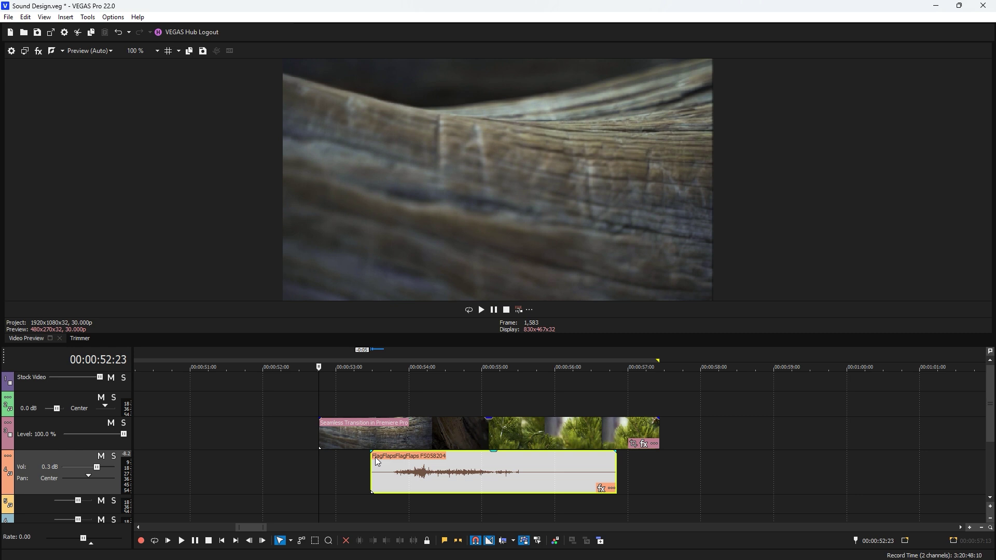
pyautogui.moveTo(371, 452); pyautogui.dragTo(481, 460)
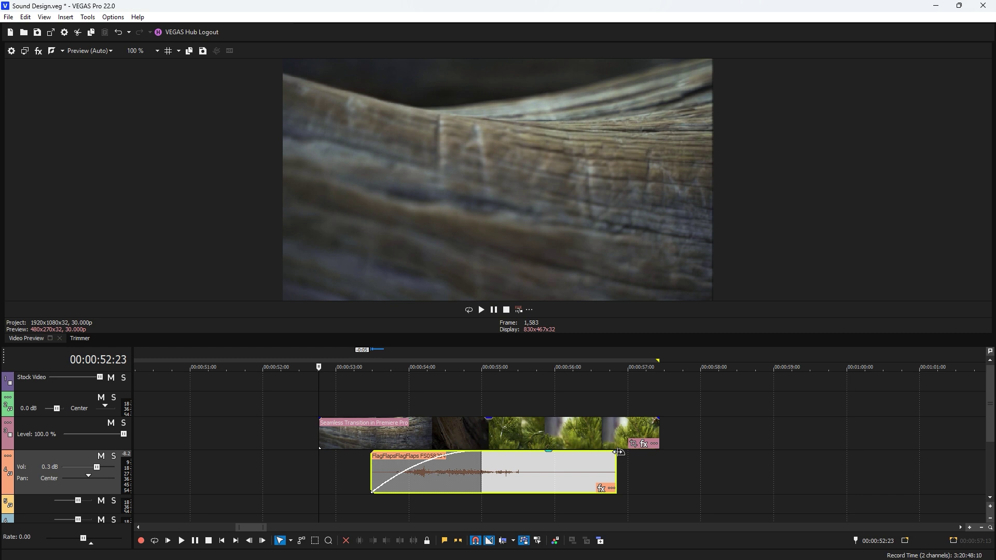
pyautogui.moveTo(618, 452); pyautogui.dragTo(561, 453)
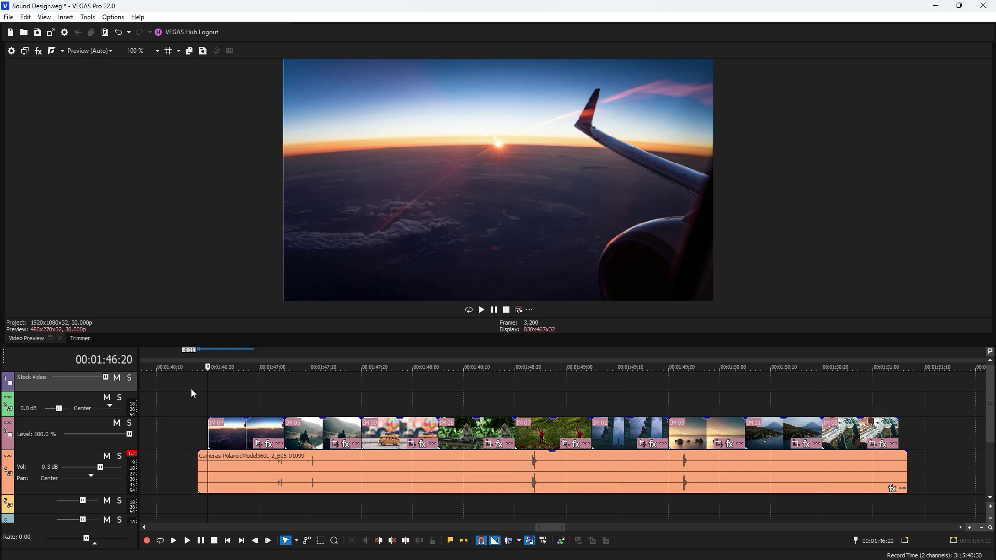
# - Trim the Polaroid camera sound to a snippet from 00:01:48:22 to 00:01:48:25 with Trim Start and Trim End
pyautogui.press('space')
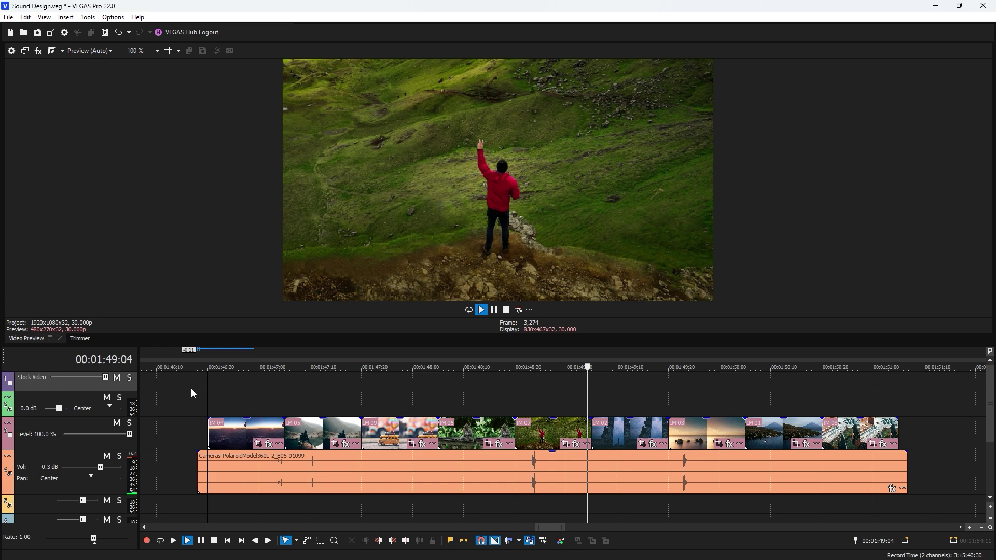
pyautogui.press('space')
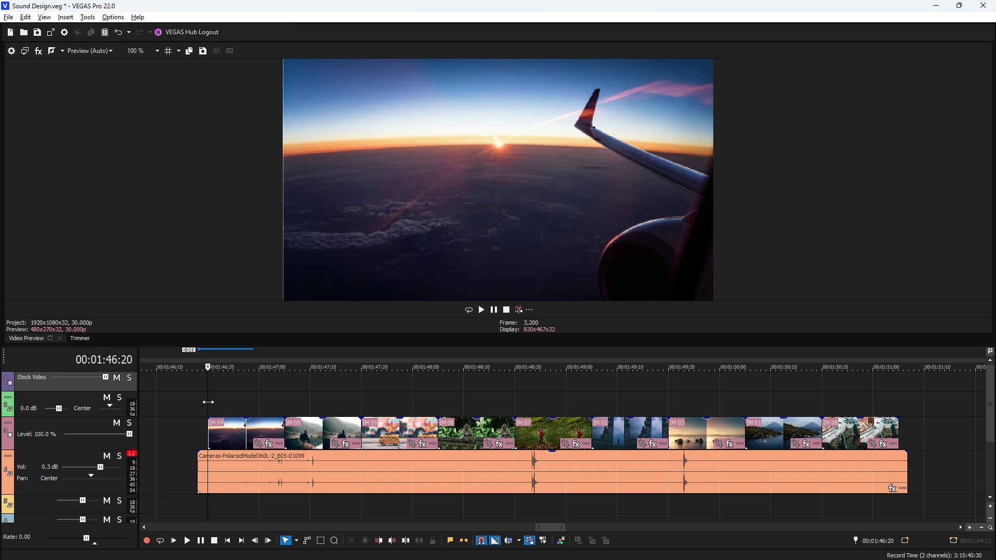
pyautogui.moveTo(208, 402); pyautogui.dragTo(525, 461)
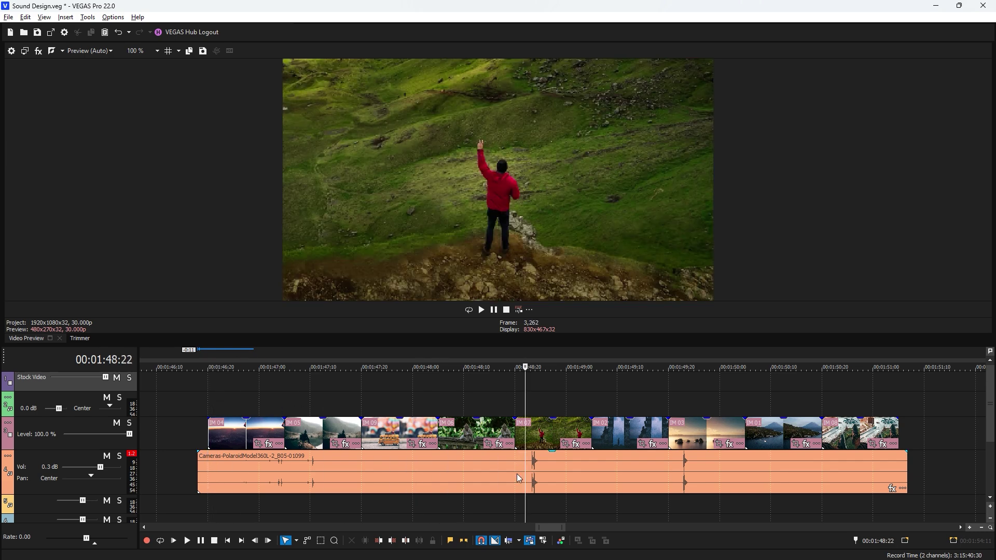
pyautogui.click(517, 474)
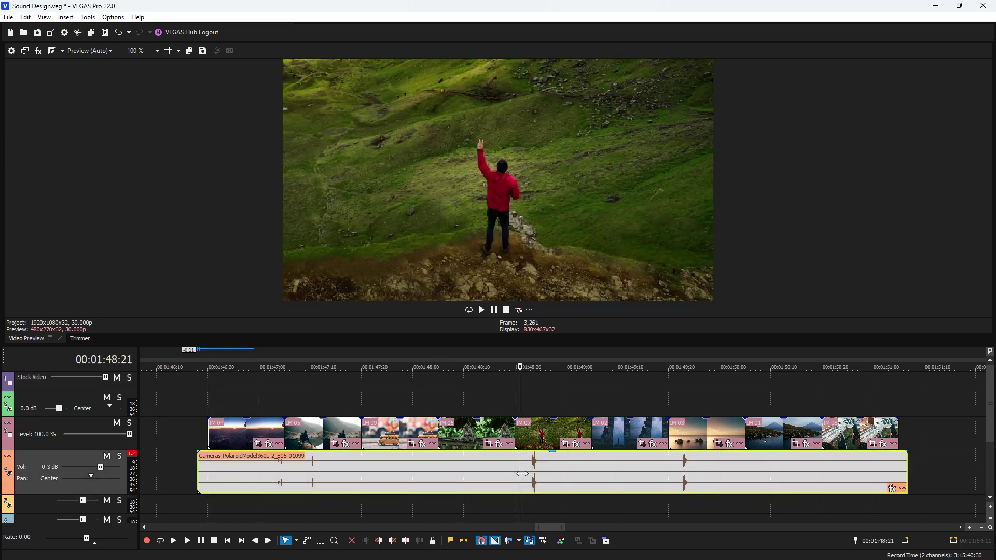
pyautogui.click(385, 542)
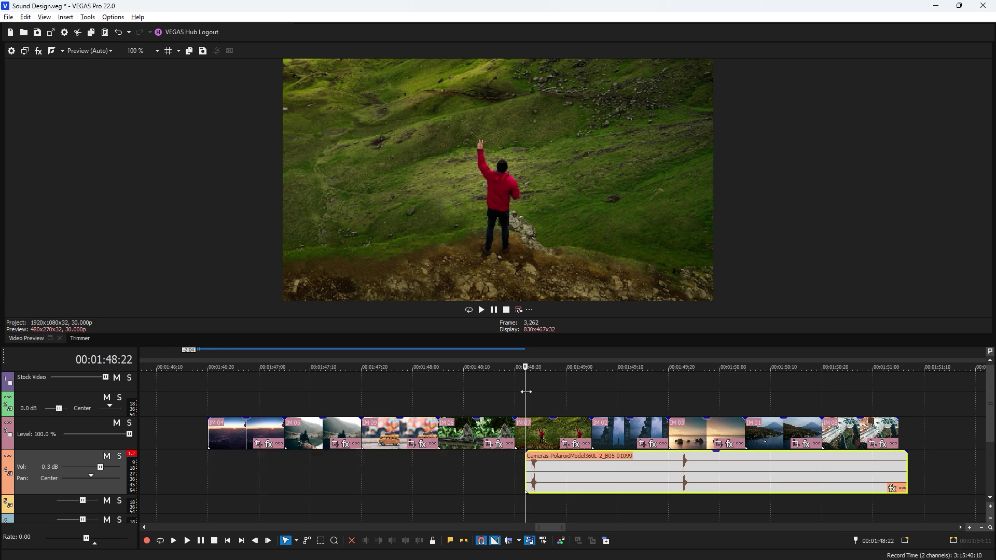
pyautogui.moveTo(526, 392); pyautogui.dragTo(541, 395)
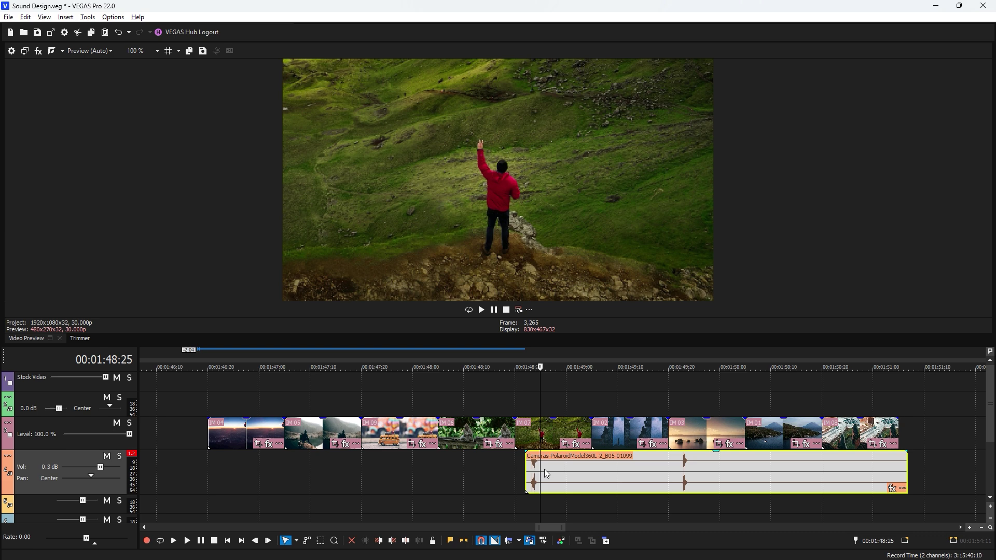
pyautogui.click(392, 540)
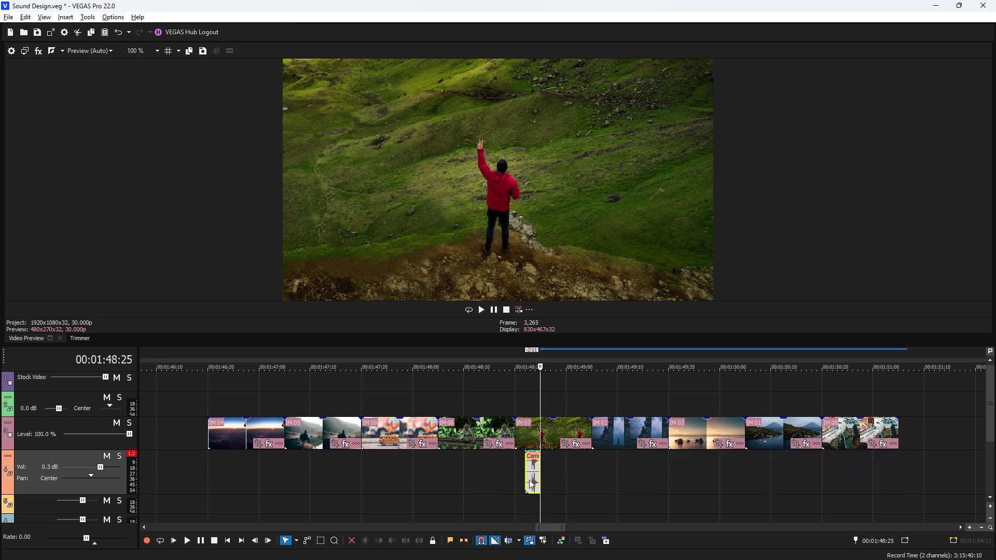
# - Move the camera snippet under the IM 04/IM 05 cut and play it across the cut
pyautogui.moveTo(533, 482); pyautogui.dragTo(288, 482)
pyautogui.scroll(3, 355, 403)
pyautogui.click(355, 403)
pyautogui.press('space')
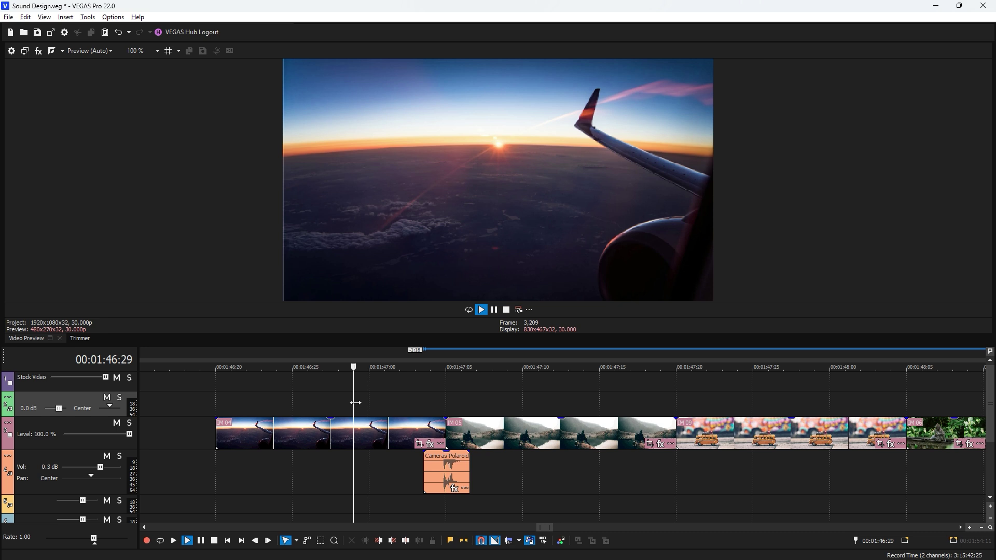
pyautogui.press('space')
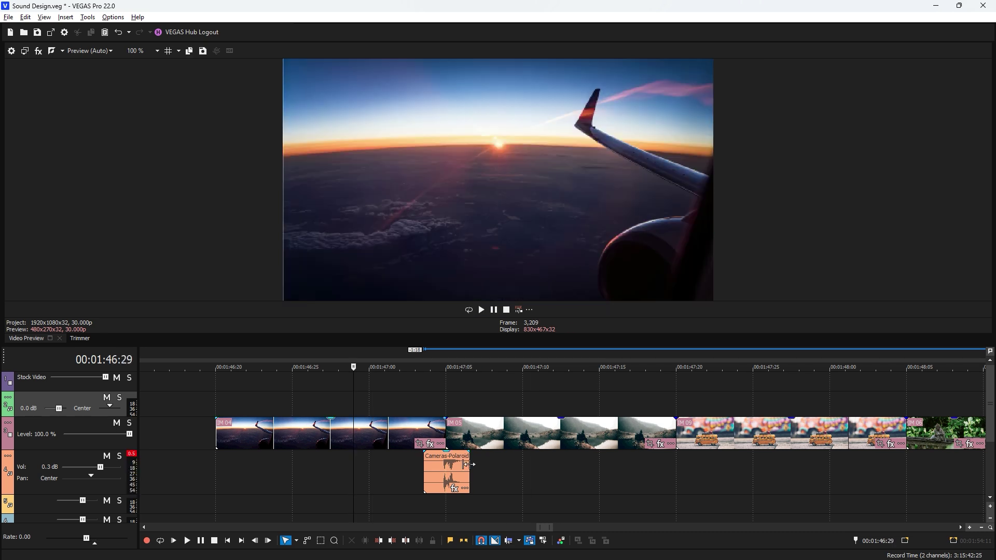
# - Paste a copy of the snippet at the next shot change, where the toy bus photo begins
pyautogui.click(449, 477)
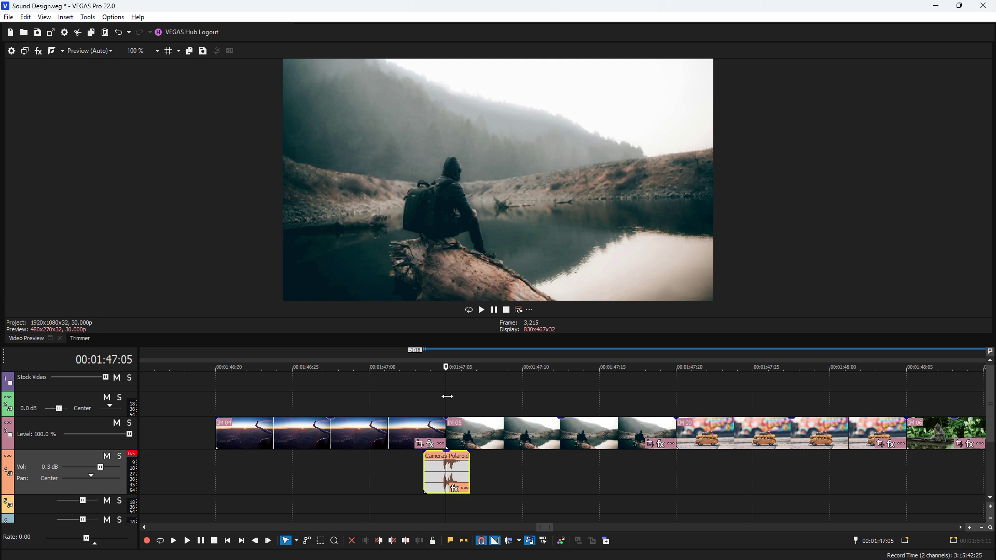
pyautogui.click(538, 405)
pyautogui.click(672, 410)
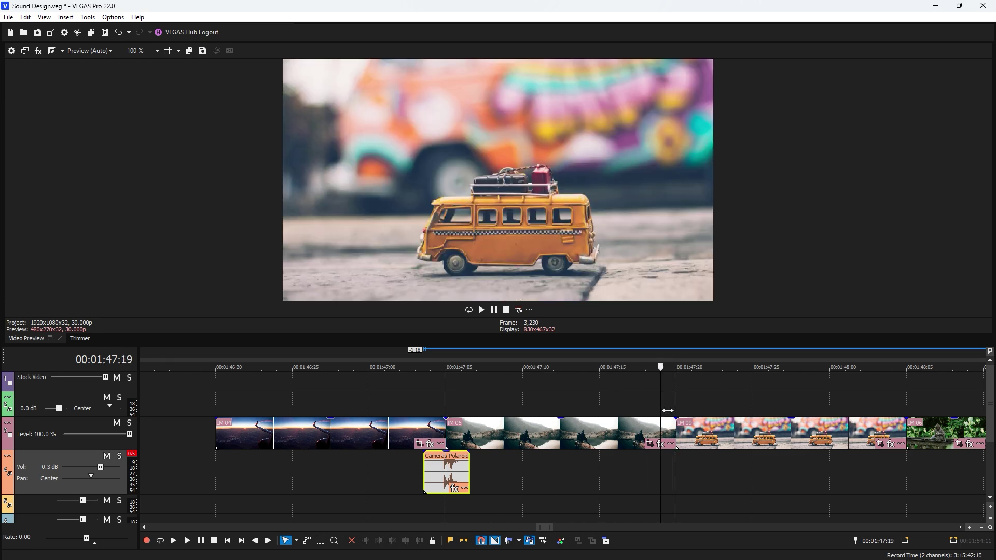
pyautogui.click(666, 410)
pyautogui.hotkey('ctrl', 'v')
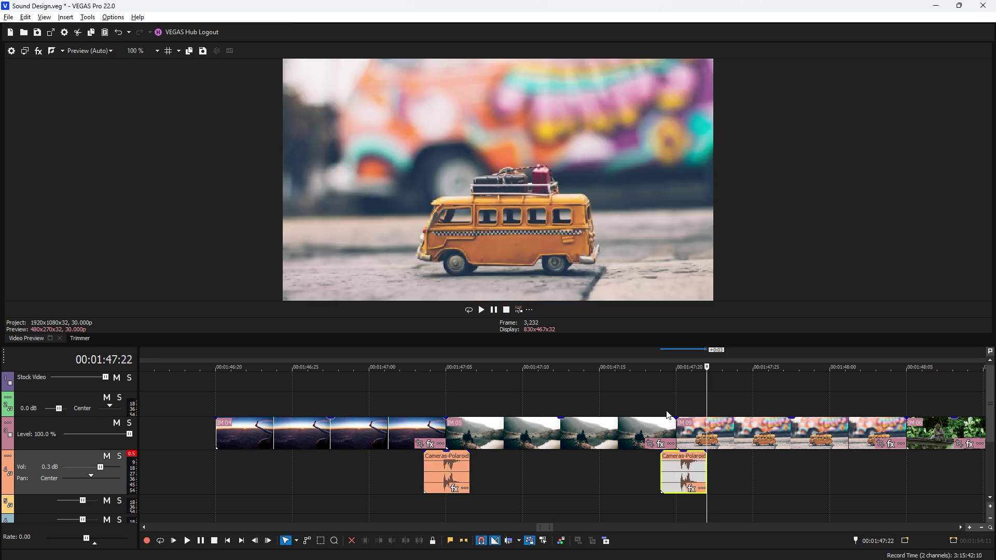